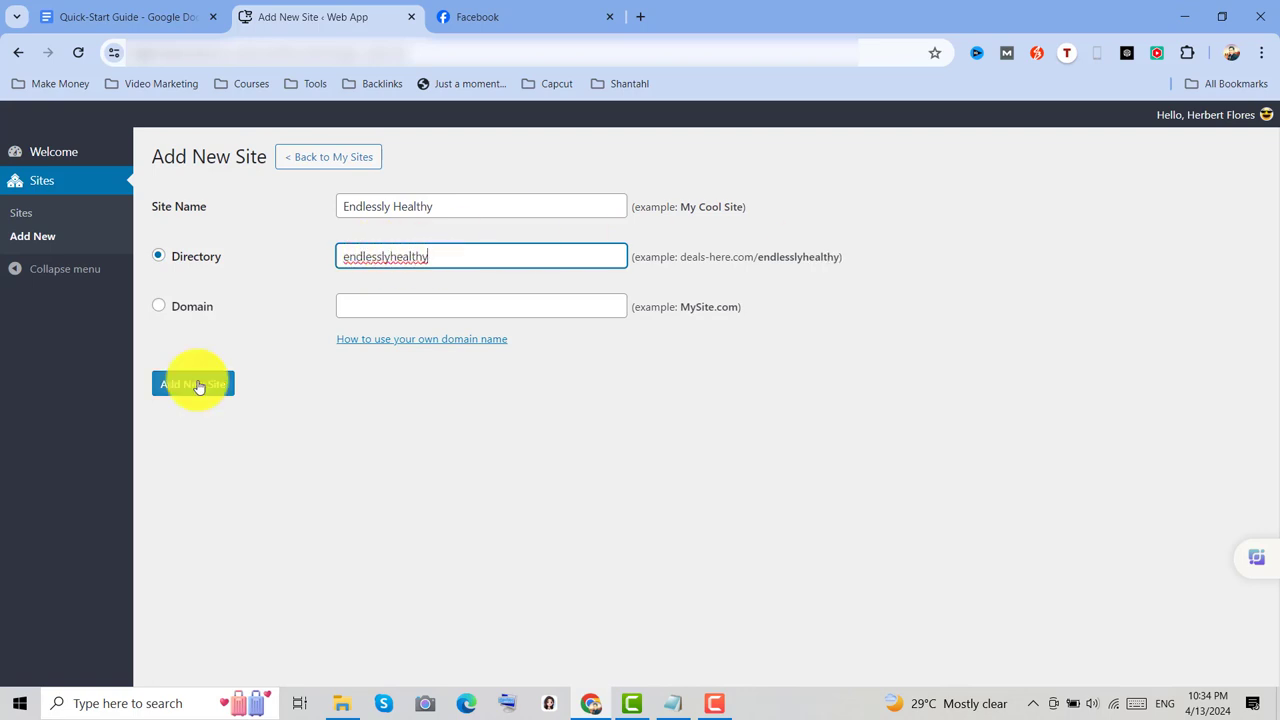
Add the 'Endlessly Healthy' site in directory endlesslyhealthy and open its dashboard
{"action": "left_click", "coordinate": [198, 387]}
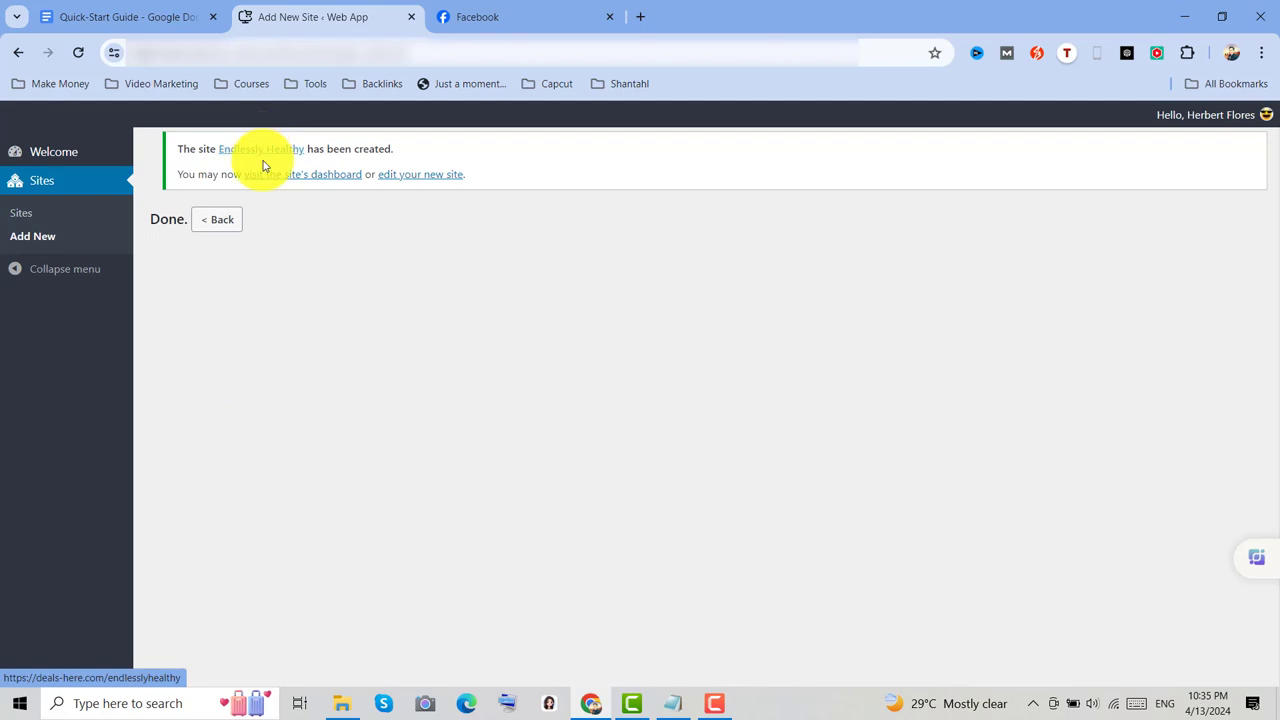
{"action": "left_click", "coordinate": [273, 180]}
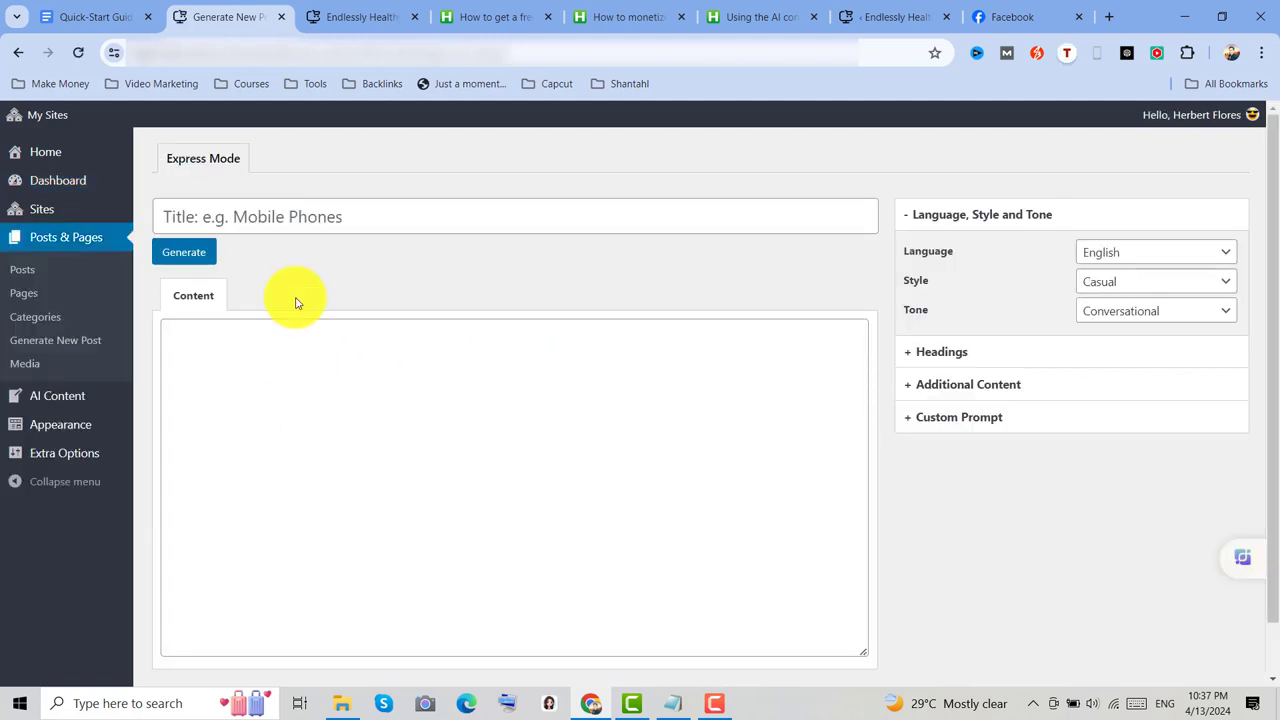
Generate an article titled 'How to Practice Mindfulness and Meditation for Stress Relief' with a chosen style
{"action": "left_click", "coordinate": [237, 215]}
{"action": "type", "text": "How"}
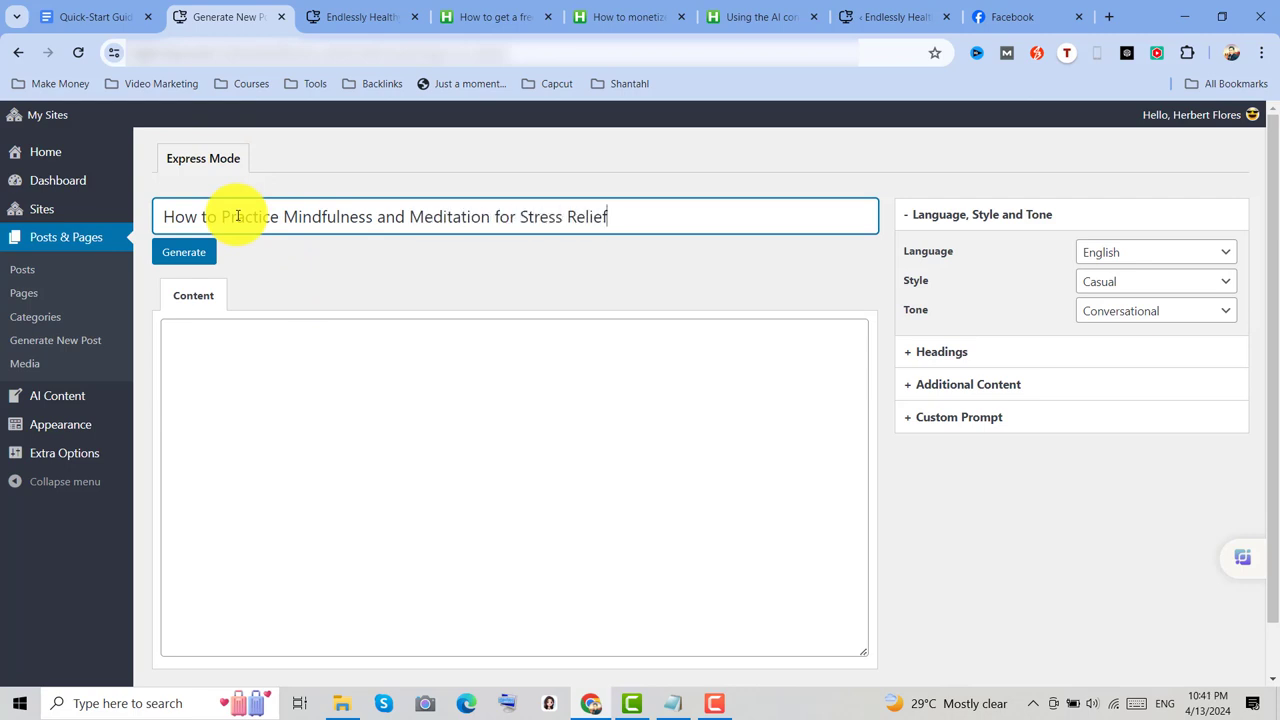
{"action": "left_click", "coordinate": [1140, 283]}
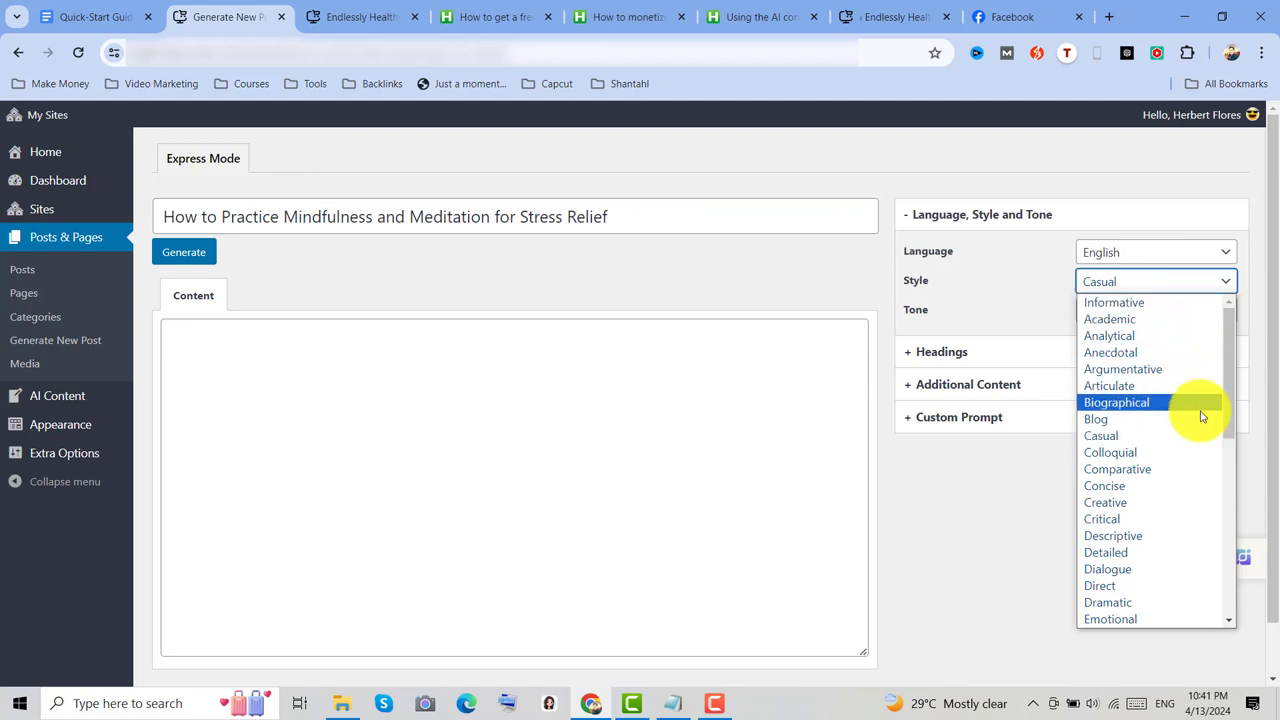
{"action": "left_click", "coordinate": [194, 241]}
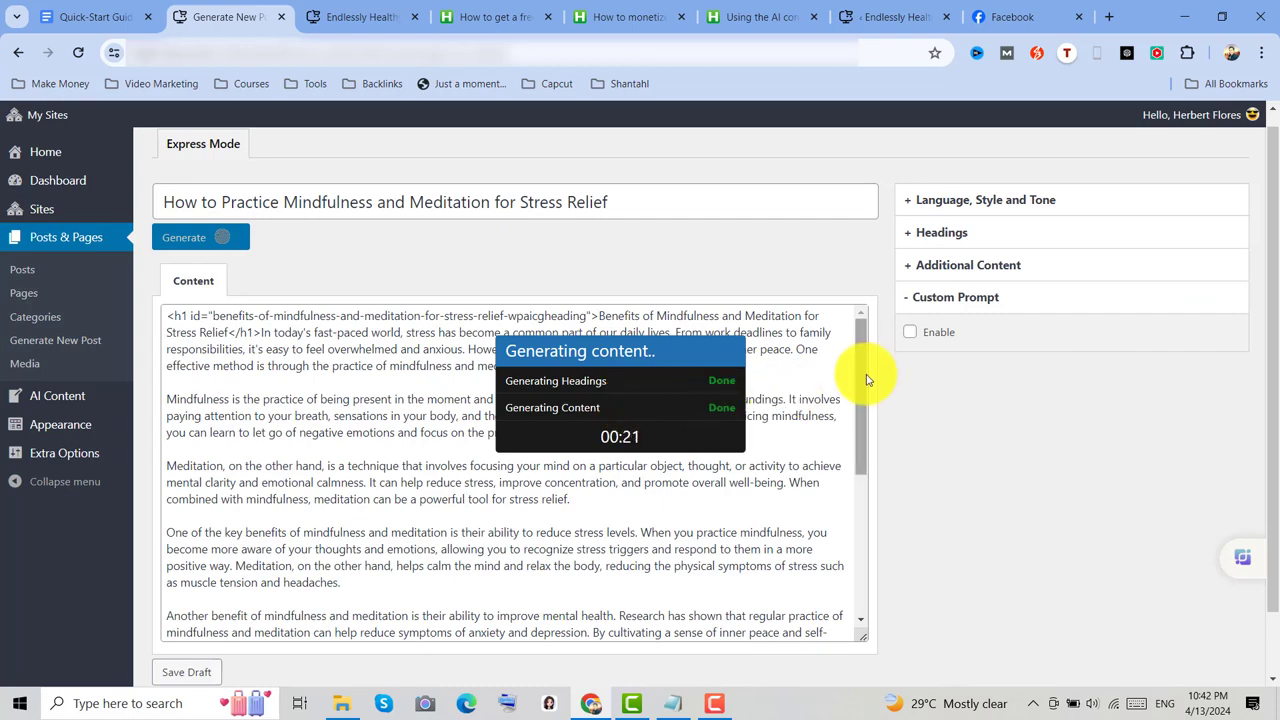
Check the generated mindfulness post's featured image settings and publish it
{"action": "scroll", "coordinate": [867, 380], "scroll_direction": "down", "scroll_amount": 3}
{"action": "scroll", "coordinate": [837, 471], "scroll_direction": "down", "scroll_amount": 3}
{"action": "scroll", "coordinate": [829, 563], "scroll_direction": "down", "scroll_amount": 2}
{"action": "scroll", "coordinate": [849, 449], "scroll_direction": "down", "scroll_amount": 3}
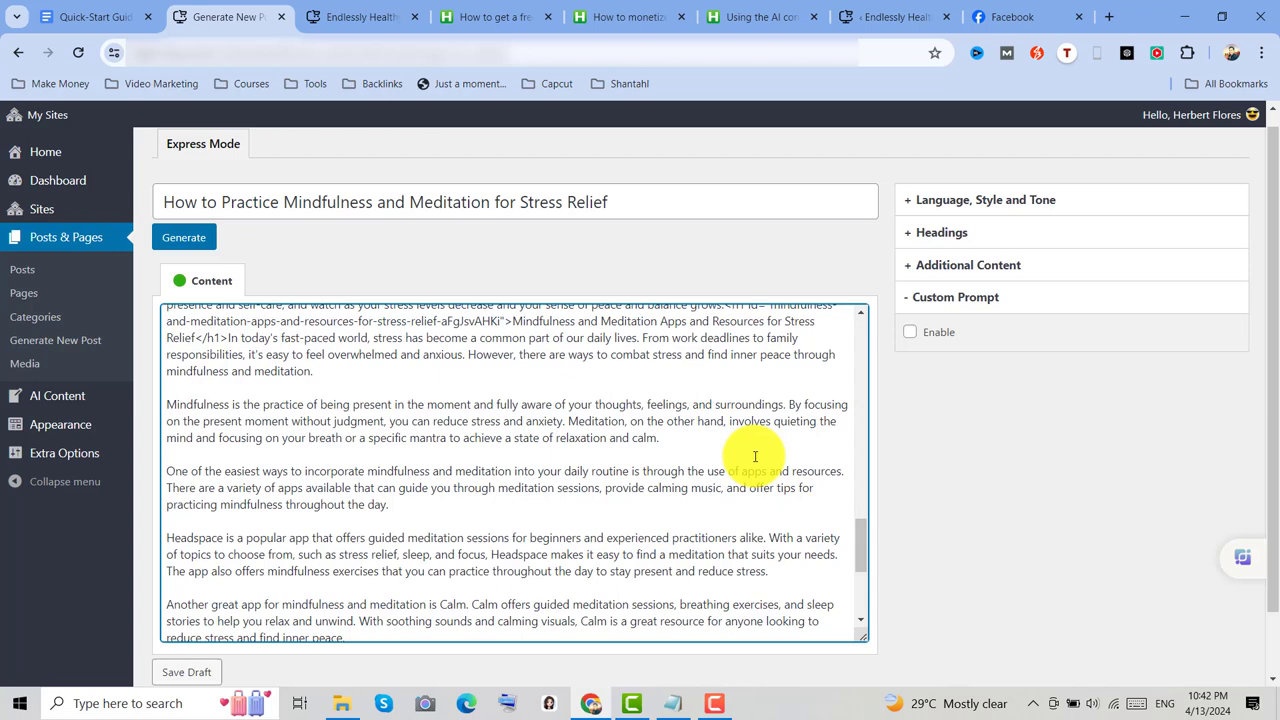
{"action": "scroll", "coordinate": [257, 585], "scroll_direction": "down", "scroll_amount": 1}
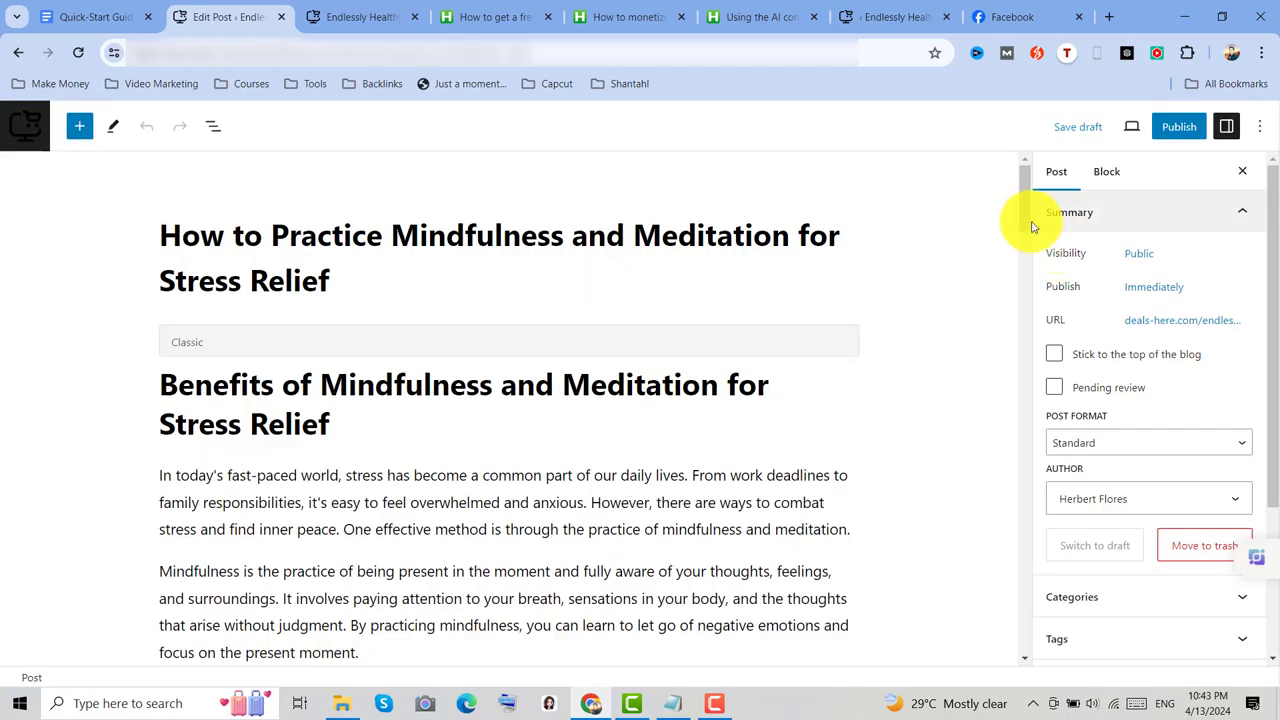
{"action": "left_click_drag", "start_coordinate": [1023, 189], "coordinate": [1023, 235]}
{"action": "scroll", "coordinate": [1202, 587], "scroll_direction": "down", "scroll_amount": 3}
{"action": "left_click", "coordinate": [1202, 587]}
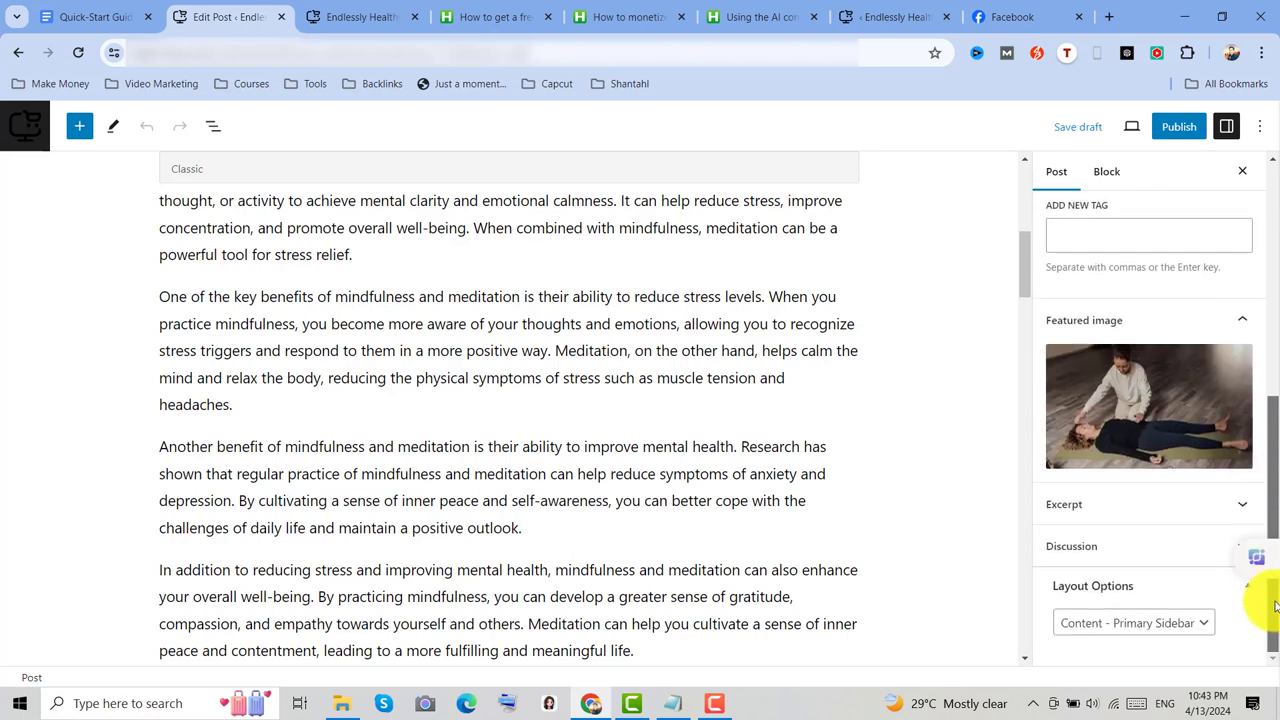
{"action": "scroll", "coordinate": [1150, 400], "scroll_direction": "up", "scroll_amount": 10}
{"action": "left_click", "coordinate": [1175, 128]}
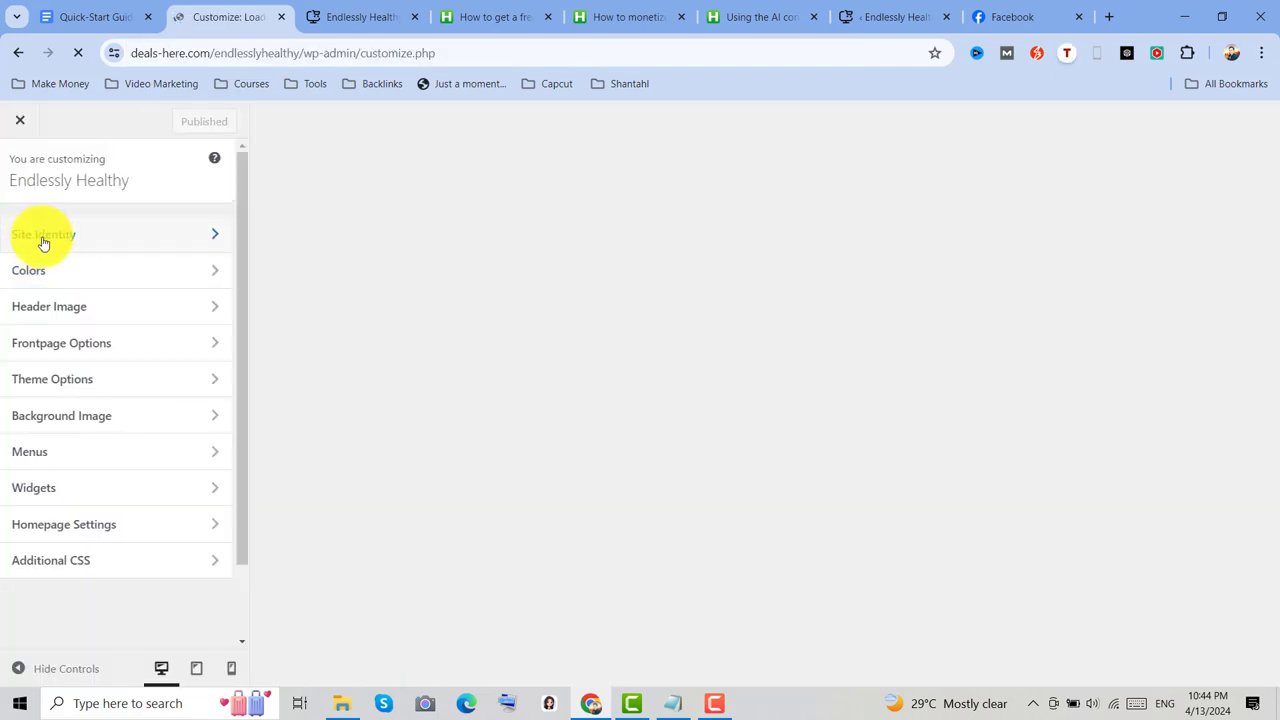
Upload and crop the Endlessly Healthy logo as the site identity logo
{"action": "left_click", "coordinate": [43, 238]}
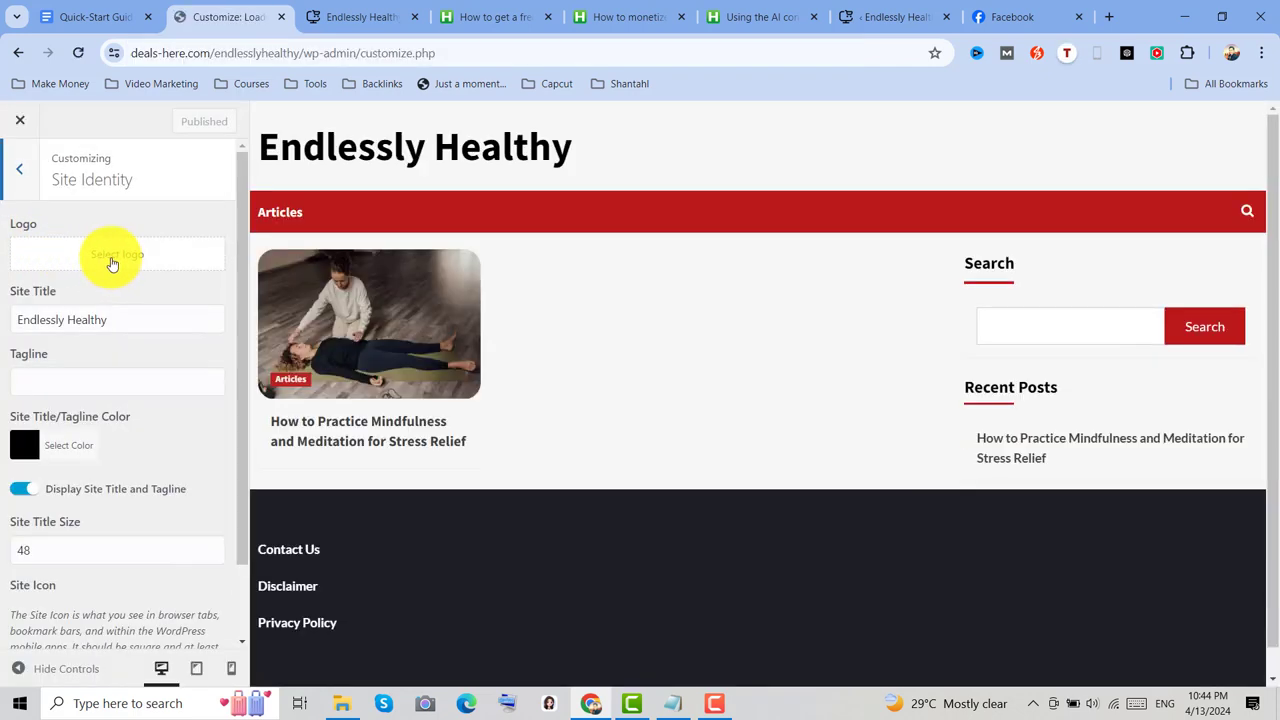
{"action": "left_click", "coordinate": [113, 257]}
{"action": "left_click", "coordinate": [640, 411]}
{"action": "double_click", "coordinate": [953, 304]}
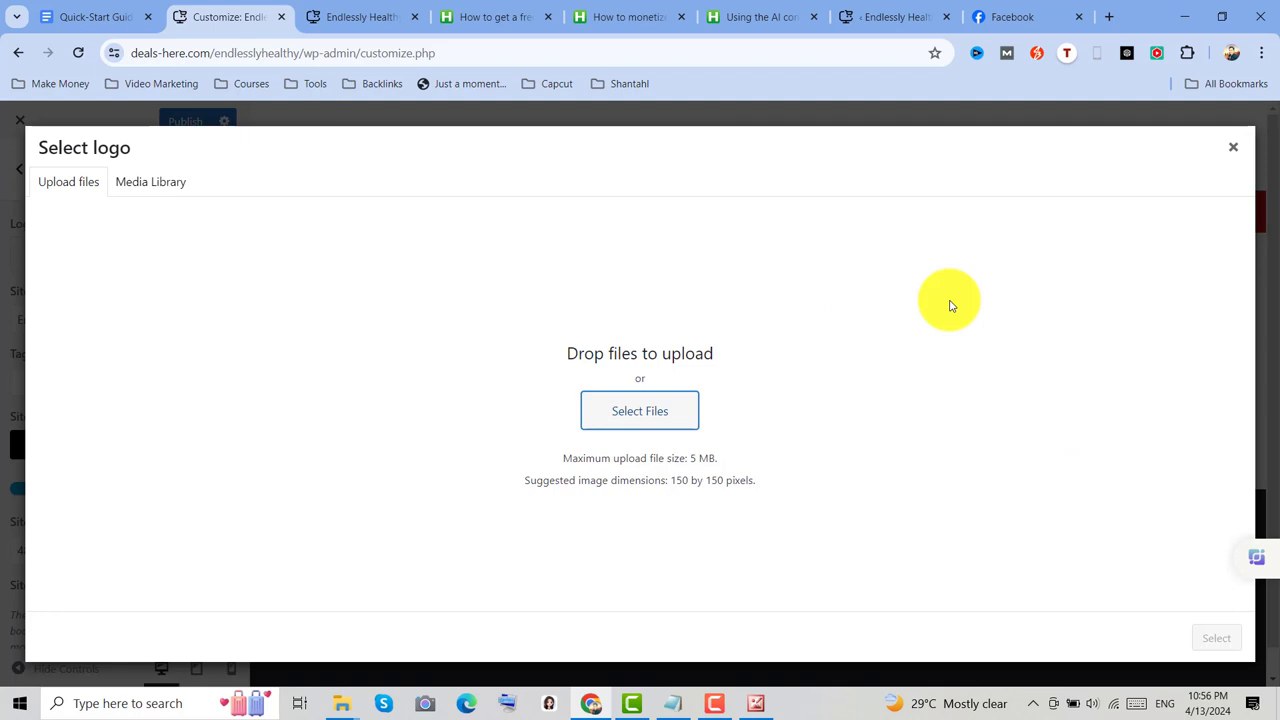
{"action": "left_click", "coordinate": [1212, 637]}
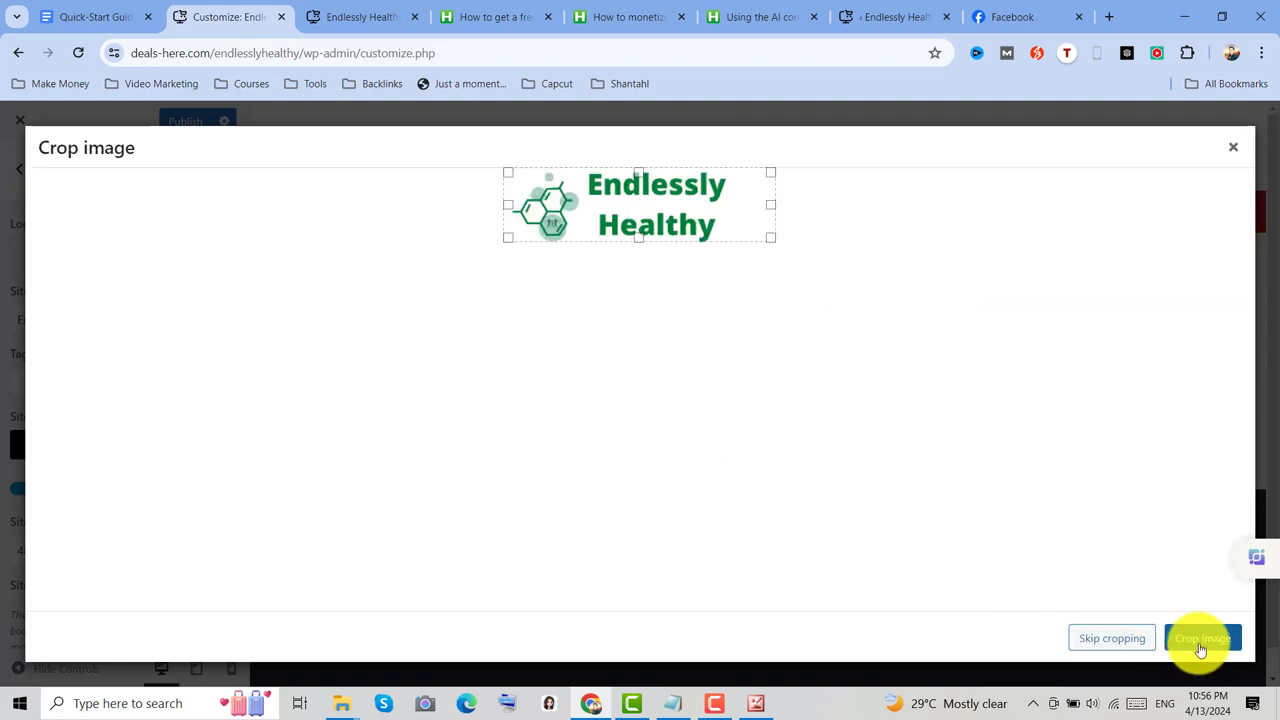
{"action": "left_click", "coordinate": [94, 378]}
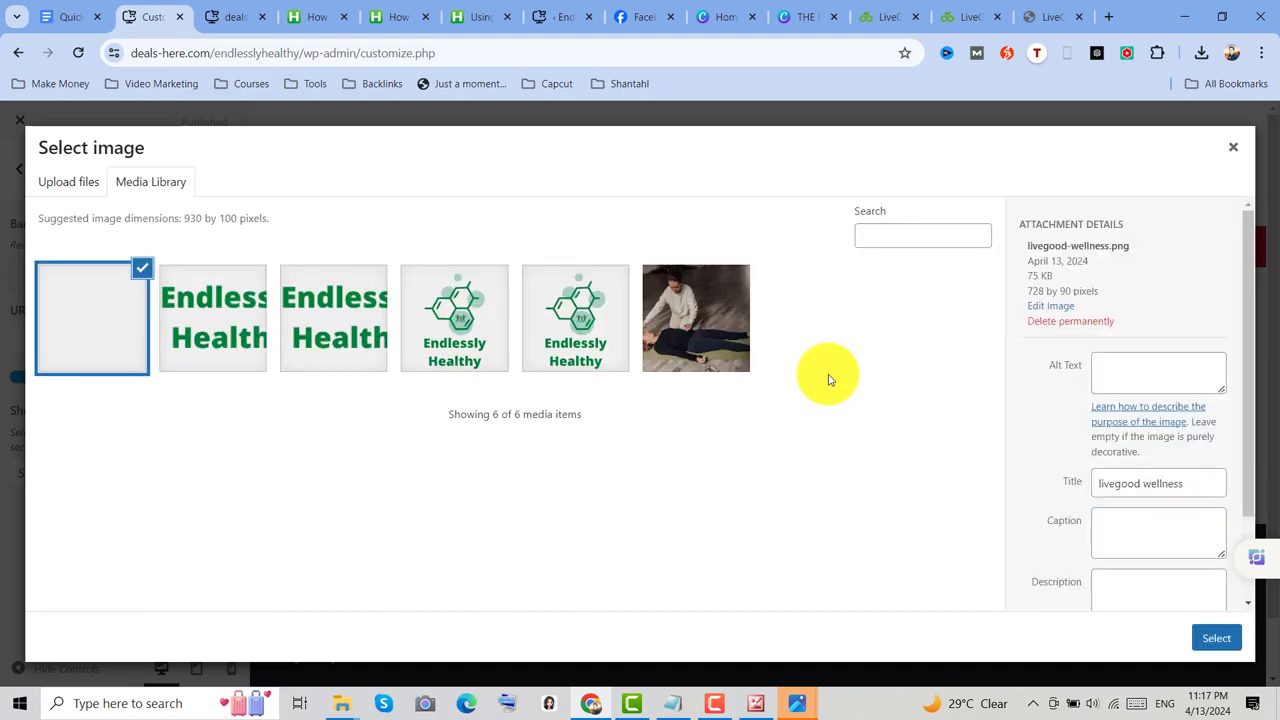
Set the cropped 'Become a Wellness Influencer' image as the banner ad and paste its link
{"action": "left_click", "coordinate": [1210, 639]}
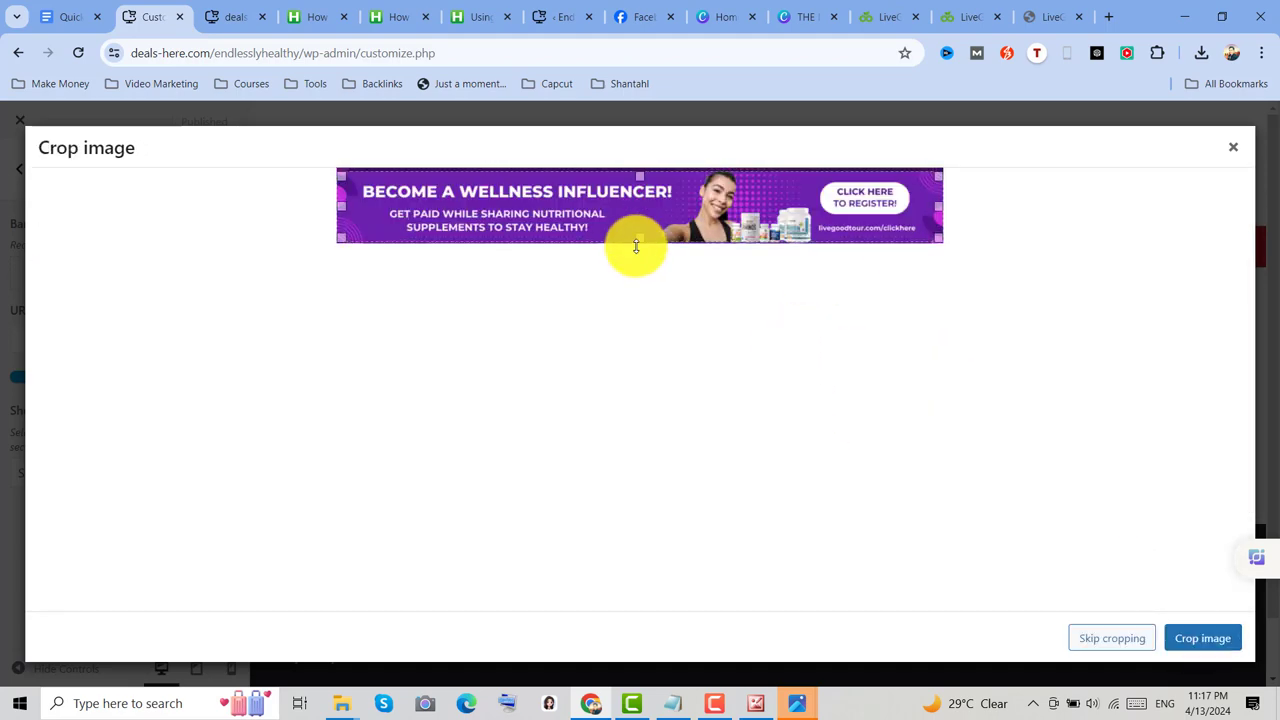
{"action": "left_click", "coordinate": [1203, 638]}
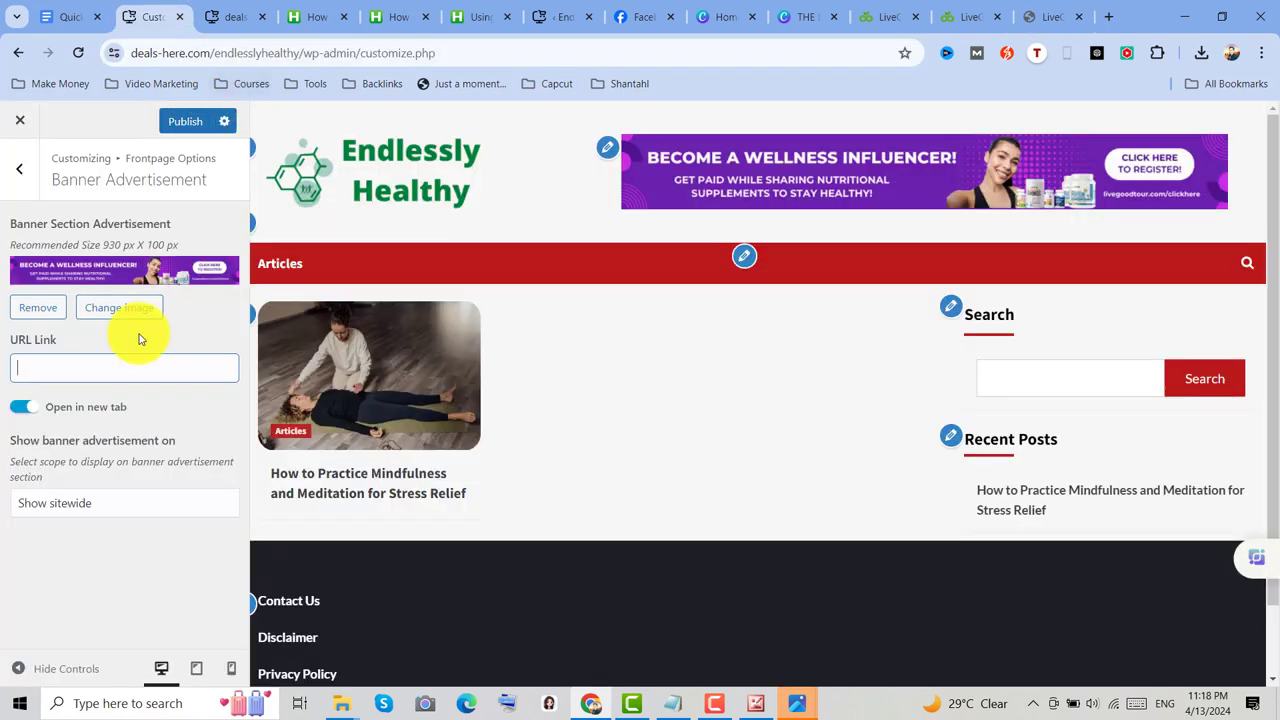
{"action": "right_click", "coordinate": [123, 370]}
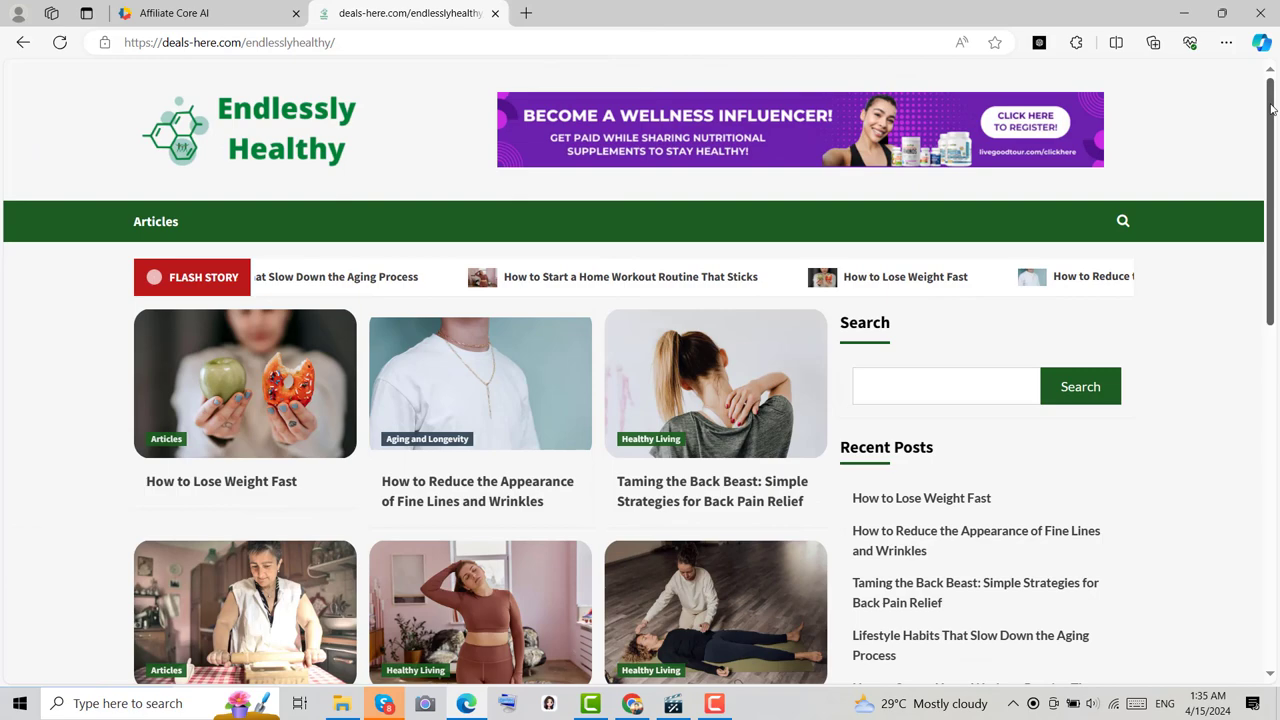
Browse the live site at deals-here.com/endlesslyhealthy, then scroll the Affiliate Core AI sales page to its FAQ
{"action": "mouse_move", "coordinate": [1272, 108]}
{"action": "left_mouse_down"}
{"action": "mouse_move", "coordinate": [1243, 331]}
{"action": "mouse_move", "coordinate": [1244, 443]}
{"action": "mouse_move", "coordinate": [1269, 137]}
{"action": "left_mouse_up"}
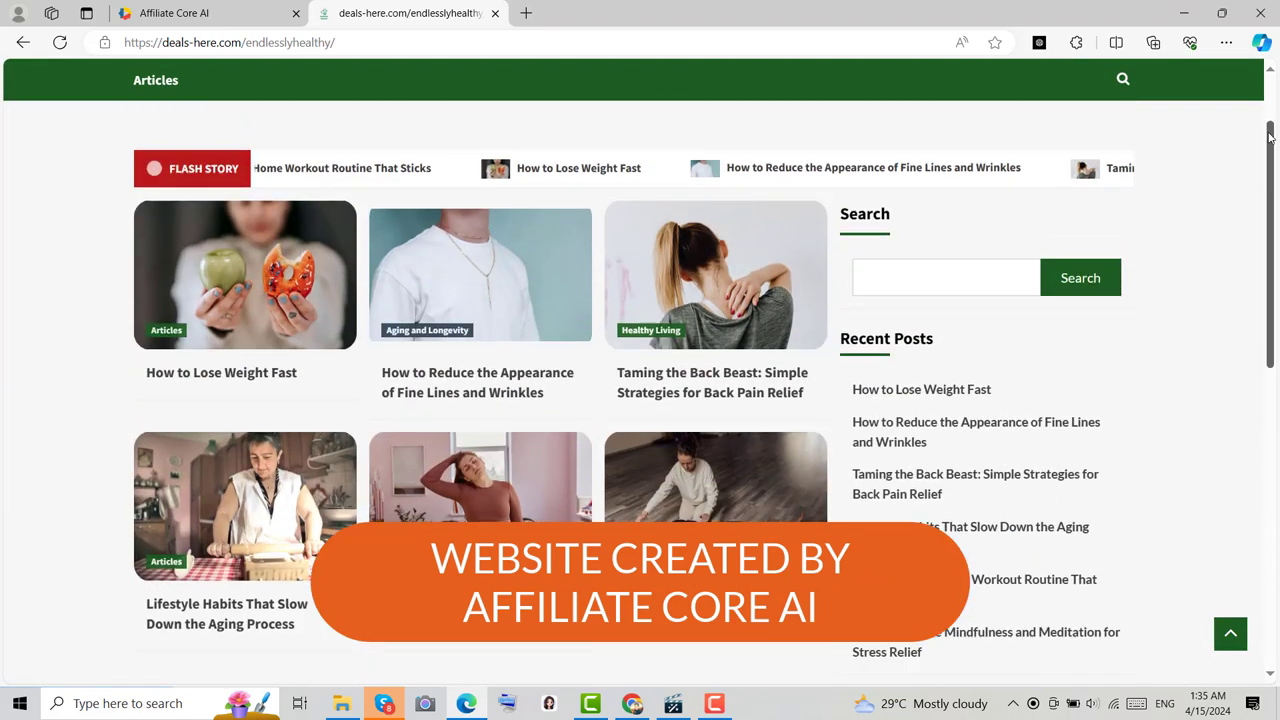
{"action": "scroll", "coordinate": [1270, 137], "scroll_direction": "up", "scroll_amount": 1}
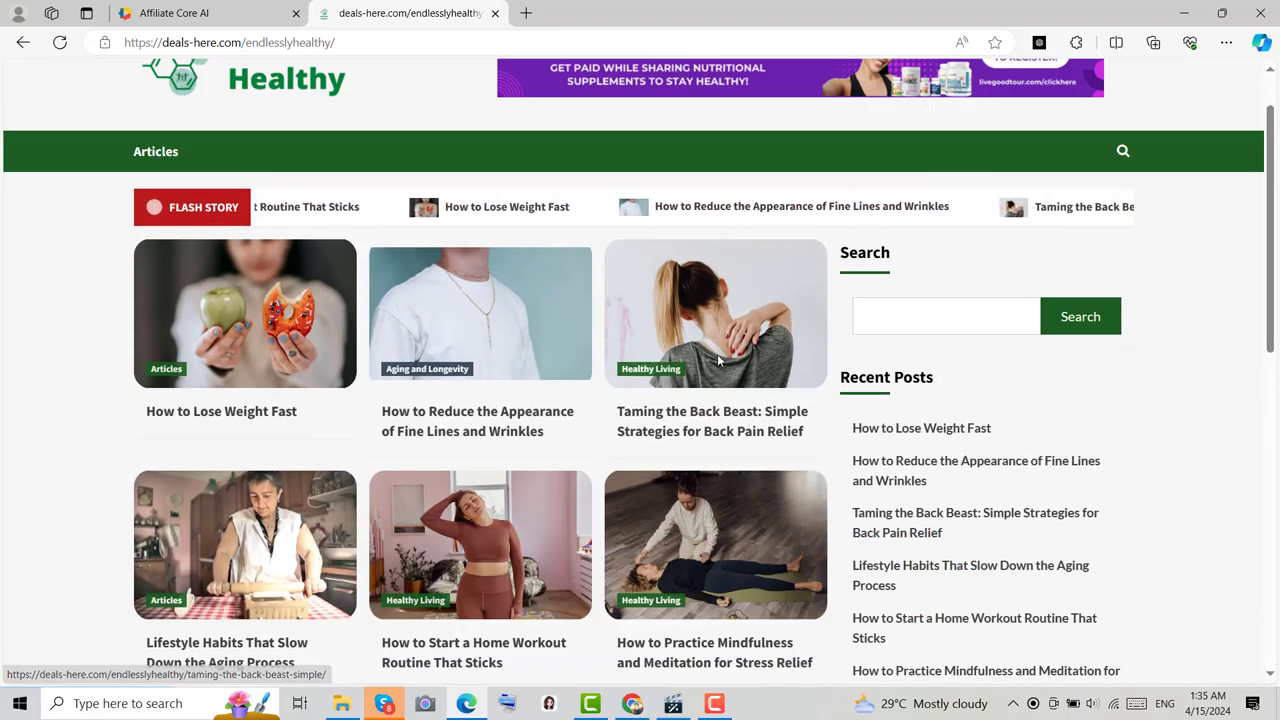
{"action": "left_click", "coordinate": [170, 13]}
{"action": "left_click_drag", "start_coordinate": [1270, 345], "coordinate": [1271, 593]}
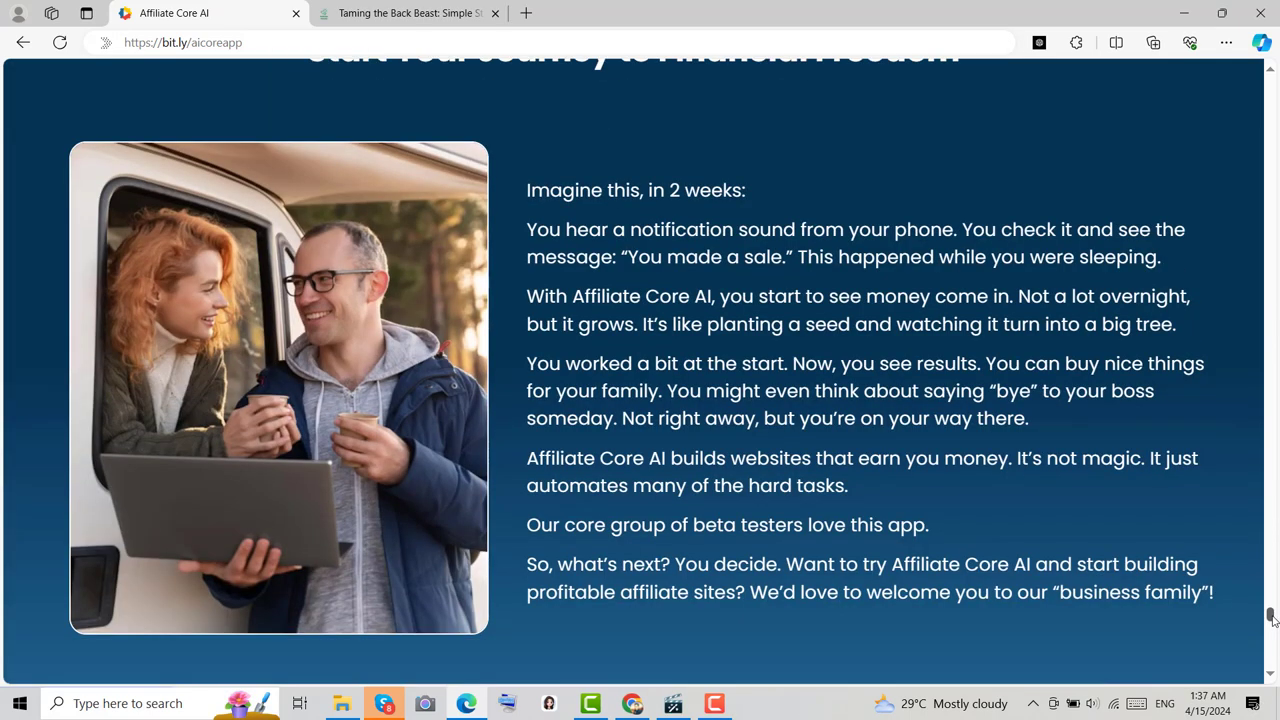
{"action": "left_click_drag", "start_coordinate": [1273, 614], "coordinate": [1273, 628]}
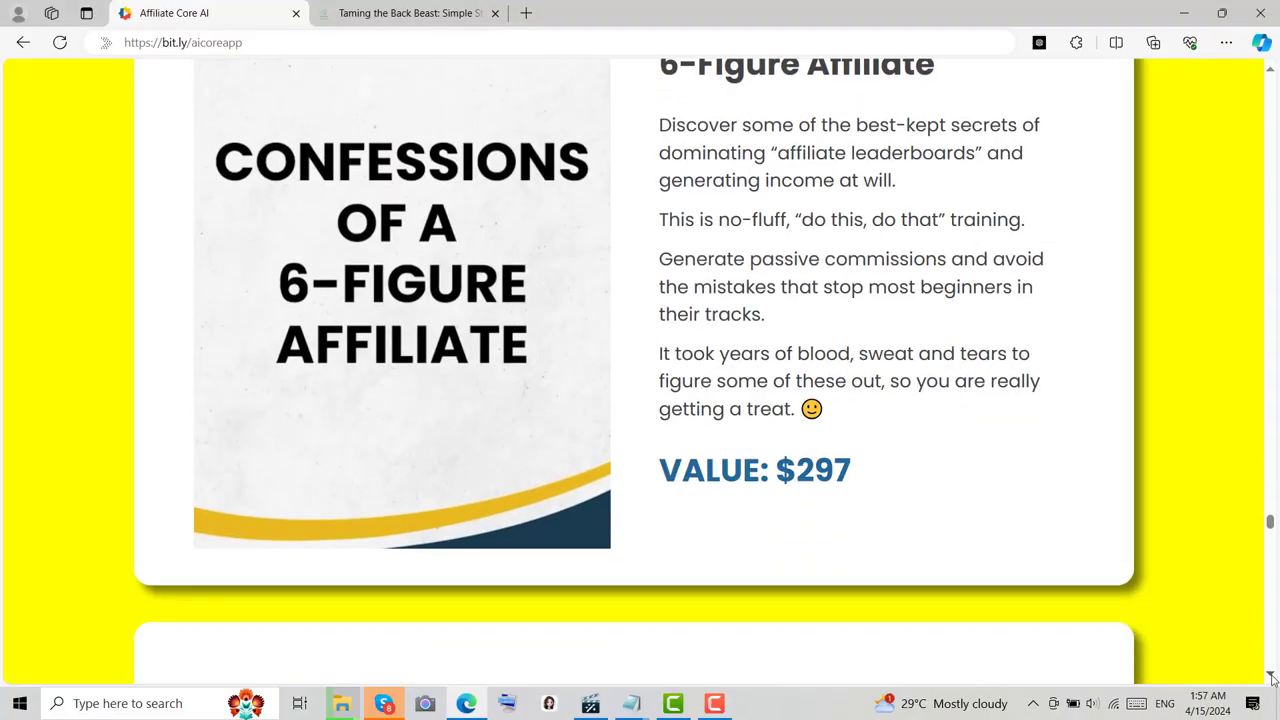
{"action": "scroll", "coordinate": [1273, 680], "scroll_direction": "down", "scroll_amount": 2}
{"action": "scroll", "coordinate": [1273, 680], "scroll_direction": "down", "scroll_amount": 2}
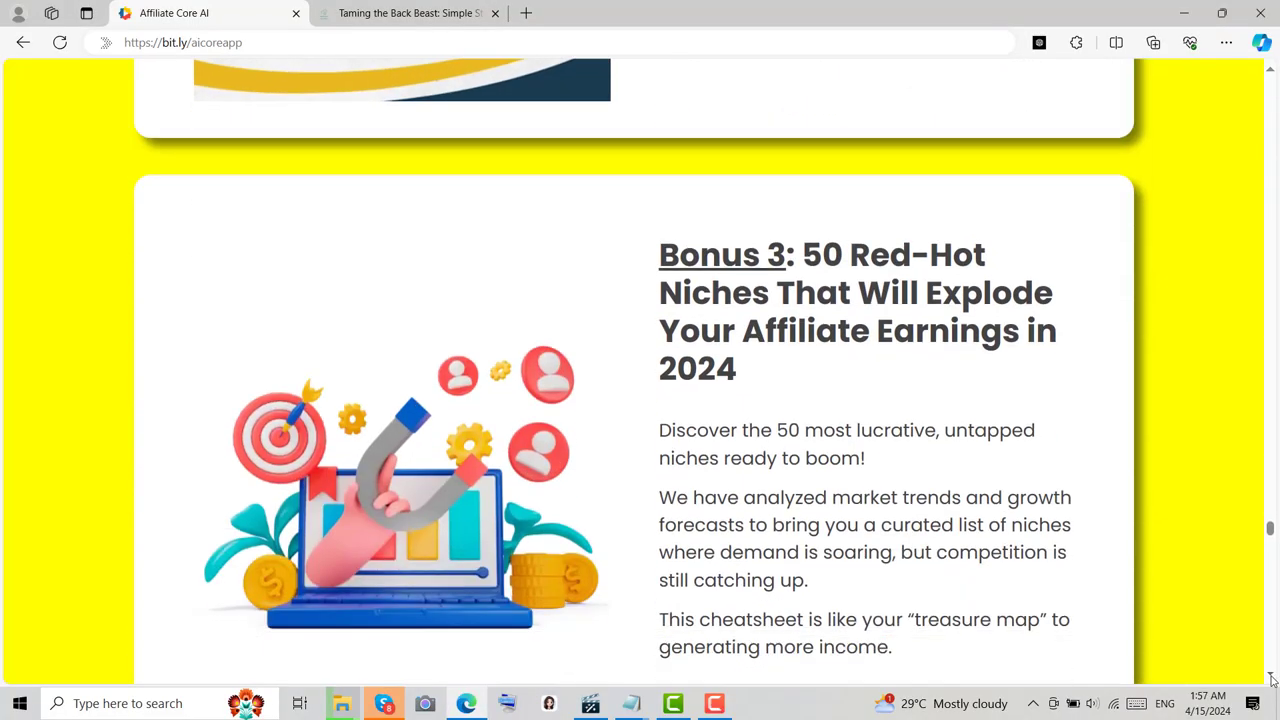
{"action": "scroll", "coordinate": [1273, 680], "scroll_direction": "down", "scroll_amount": 2}
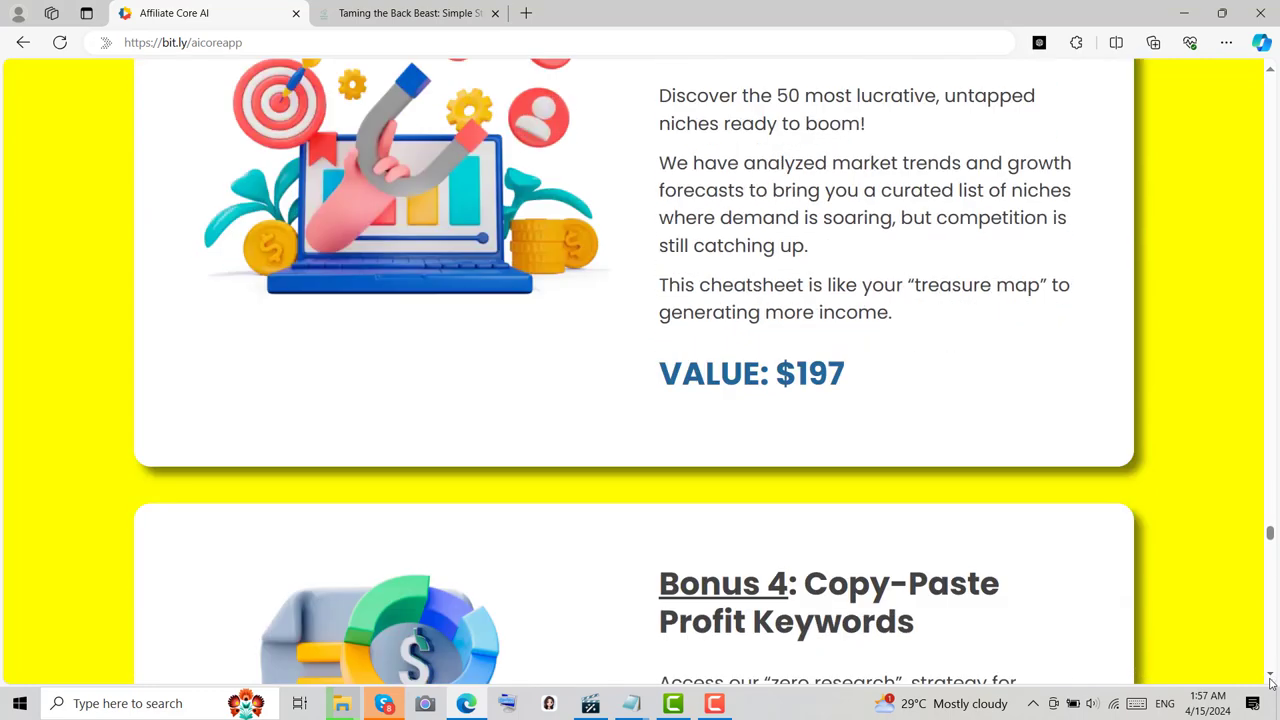
{"action": "scroll", "coordinate": [1273, 680], "scroll_direction": "down", "scroll_amount": 1}
{"action": "scroll", "coordinate": [1273, 680], "scroll_direction": "down", "scroll_amount": 2}
{"action": "scroll", "coordinate": [1273, 683], "scroll_direction": "down", "scroll_amount": 2}
{"action": "scroll", "coordinate": [1273, 683], "scroll_direction": "down", "scroll_amount": 1}
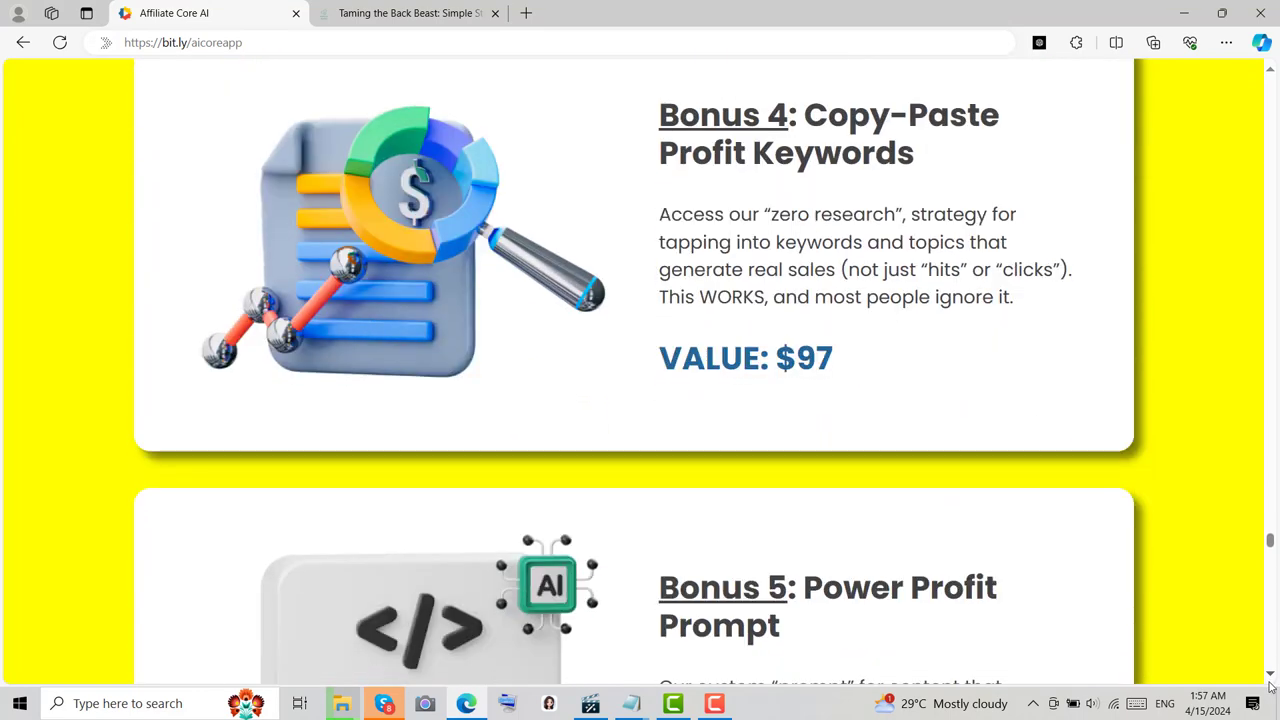
{"action": "scroll", "coordinate": [1273, 683], "scroll_direction": "down", "scroll_amount": 2}
{"action": "scroll", "coordinate": [1273, 683], "scroll_direction": "down", "scroll_amount": 1}
{"action": "scroll", "coordinate": [1270, 688], "scroll_direction": "down", "scroll_amount": 2}
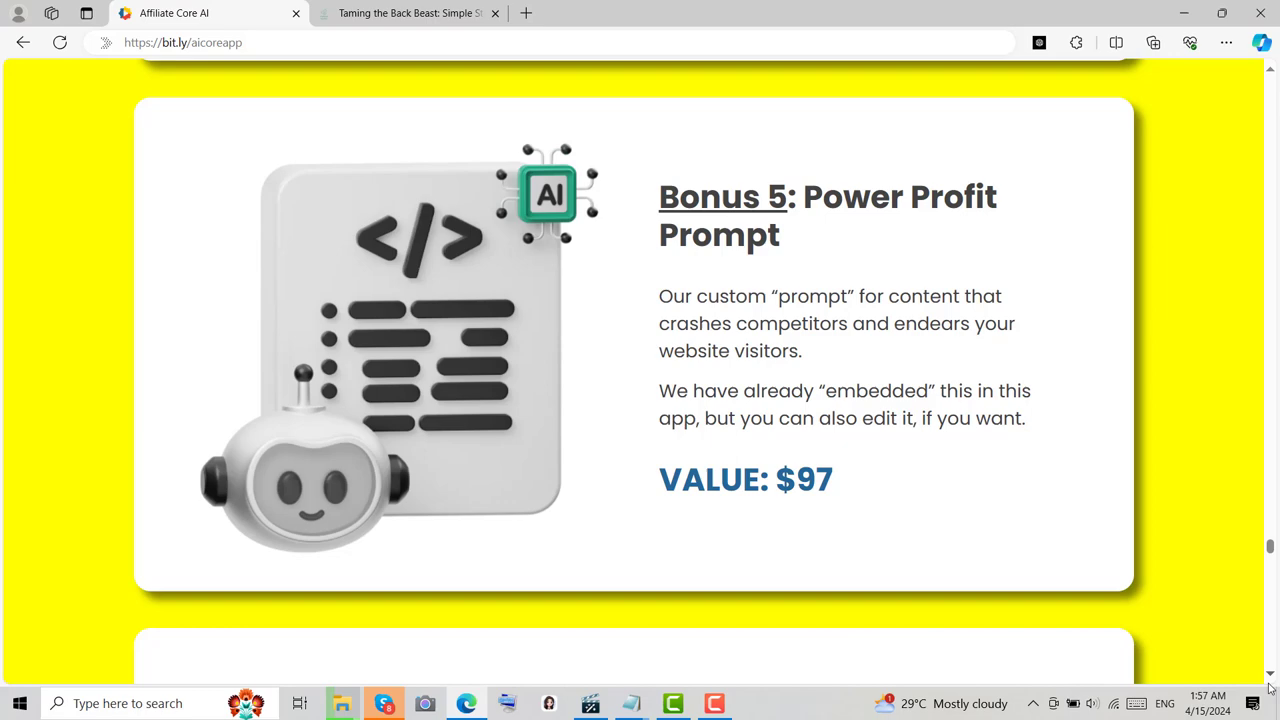
{"action": "scroll", "coordinate": [1270, 688], "scroll_direction": "down", "scroll_amount": 2}
{"action": "scroll", "coordinate": [1270, 688], "scroll_direction": "down", "scroll_amount": 1}
{"action": "scroll", "coordinate": [1270, 688], "scroll_direction": "down", "scroll_amount": 1}
{"action": "scroll", "coordinate": [1270, 688], "scroll_direction": "down", "scroll_amount": 2}
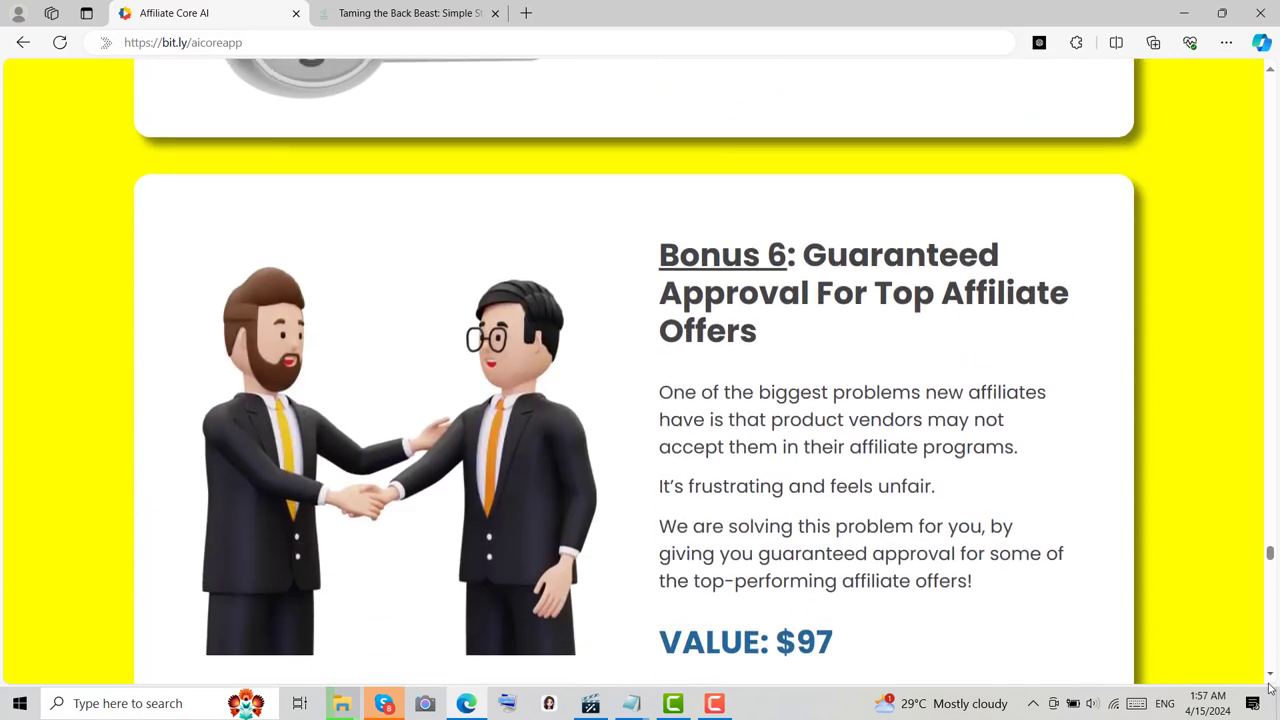
{"action": "scroll", "coordinate": [1270, 688], "scroll_direction": "down", "scroll_amount": 2}
{"action": "scroll", "coordinate": [1270, 688], "scroll_direction": "down", "scroll_amount": 2}
{"action": "scroll", "coordinate": [1270, 688], "scroll_direction": "down", "scroll_amount": 4}
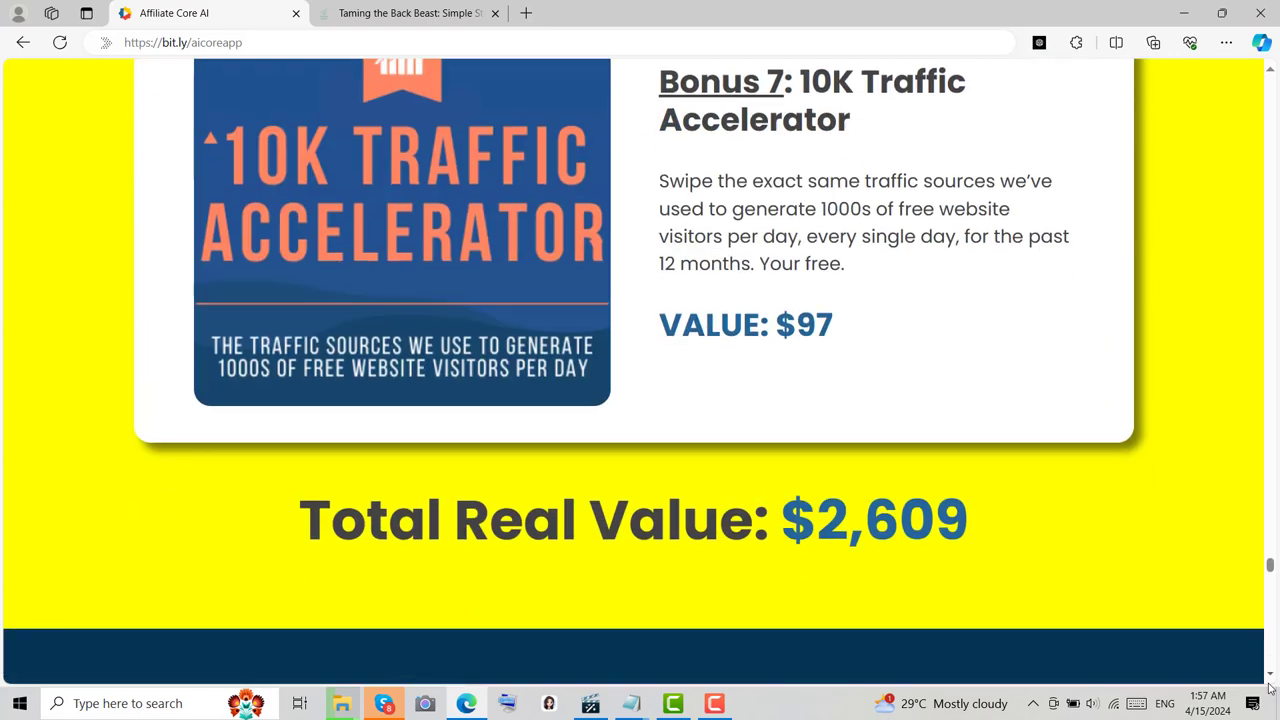
{"action": "scroll", "coordinate": [1270, 688], "scroll_direction": "down", "scroll_amount": 2}
{"action": "scroll", "coordinate": [1270, 688], "scroll_direction": "down", "scroll_amount": 1}
{"action": "scroll", "coordinate": [1270, 688], "scroll_direction": "down", "scroll_amount": 2}
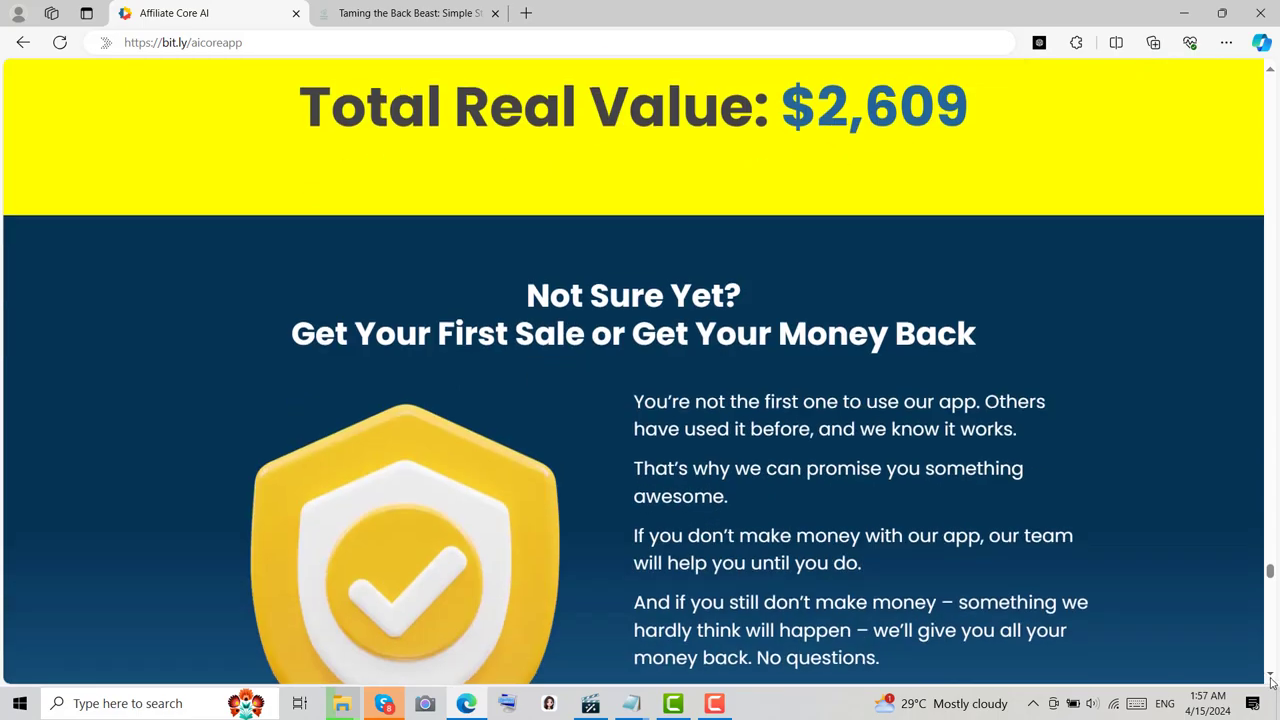